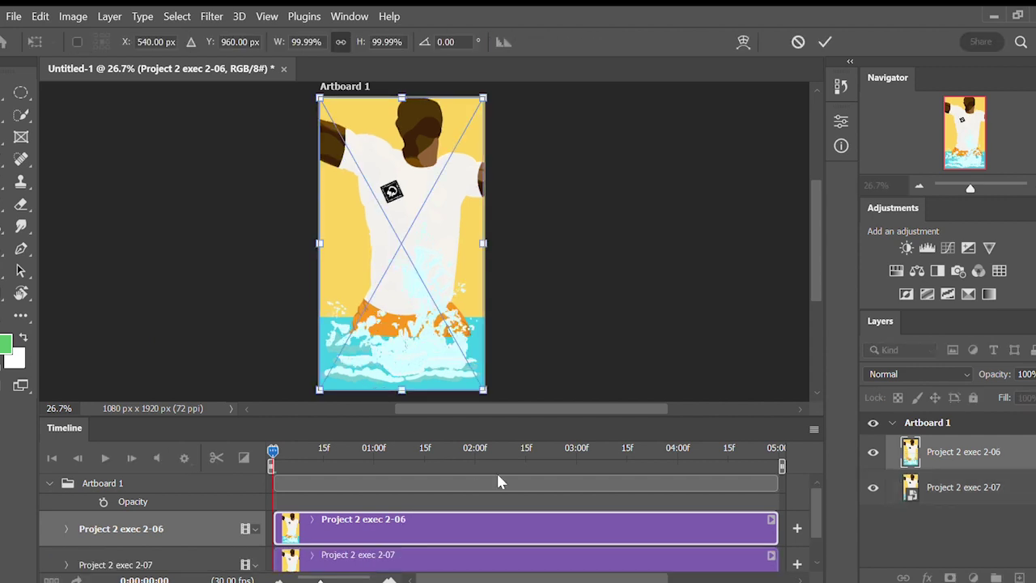
- Commit the placed Project 2 exec 2-06 image and trim its clip to start at about frame 7
{"action": "scroll", "coordinate": [808, 508], "scroll_direction": "down", "scroll_amount": 1}
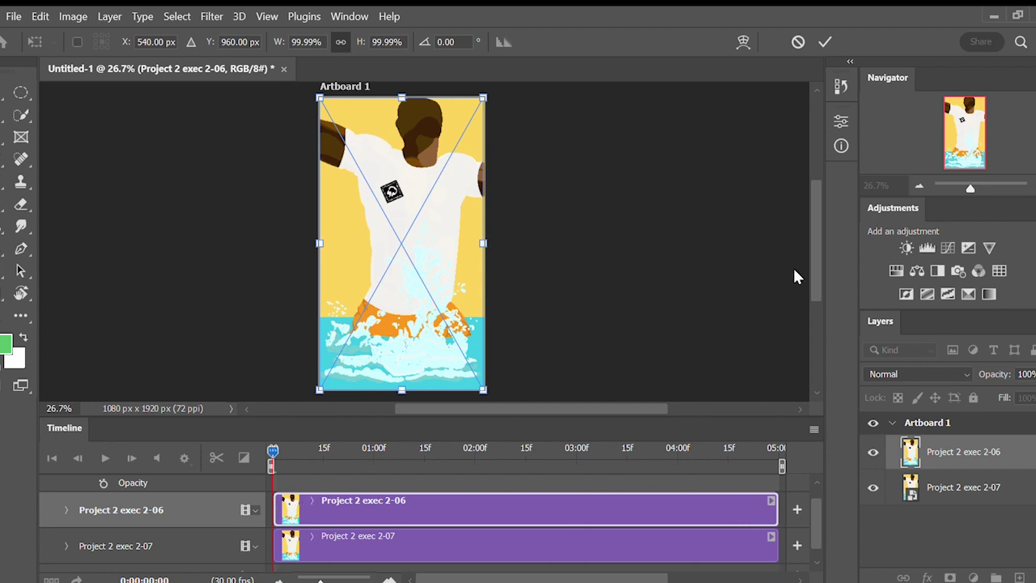
{"action": "key", "text": "Return"}
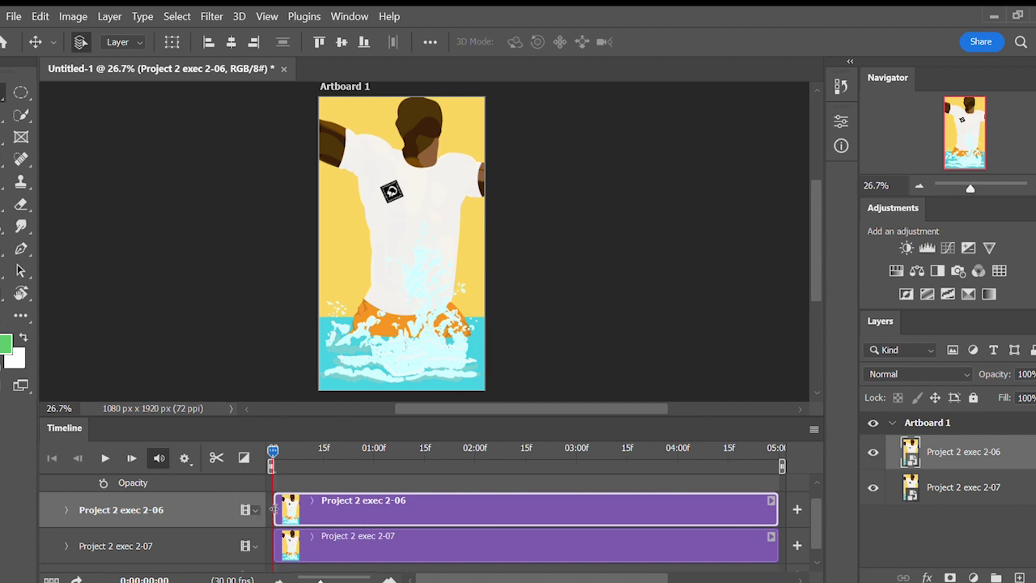
{"action": "left_click_drag", "start_coordinate": [273, 509], "coordinate": [298, 510]}
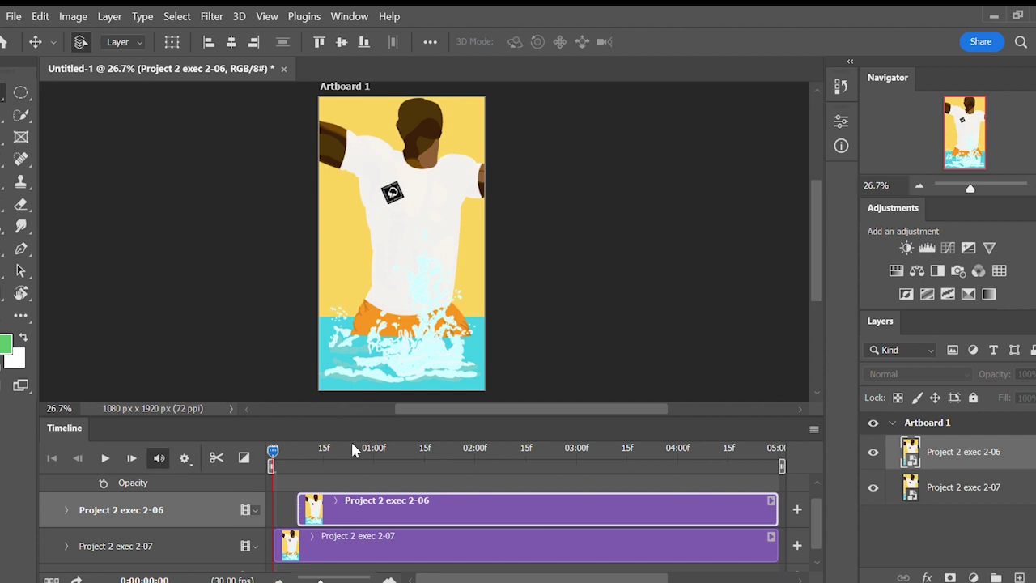
- Trim the end of the Project 2 exec 2-07 clip back to where the Project 2 exec 2-06 clip begins
{"action": "left_click_drag", "start_coordinate": [273, 451], "coordinate": [261, 472]}
{"action": "left_click", "coordinate": [693, 543]}
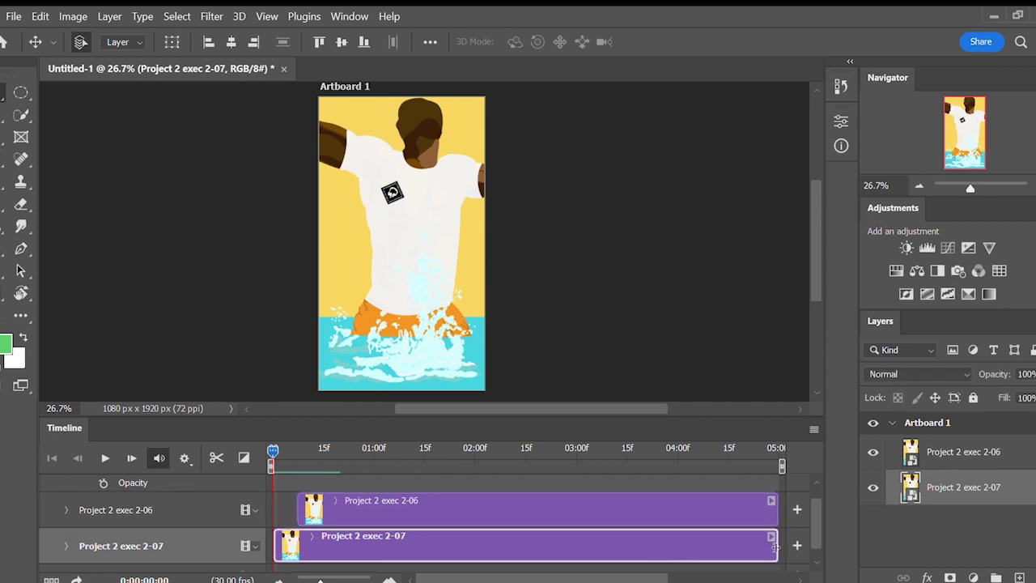
{"action": "left_click_drag", "start_coordinate": [776, 547], "coordinate": [296, 554]}
- Place the Project 2 exec 2-05 image at frame 14 and trim the Project 2 exec 2-06 clip to end where it starts
{"action": "left_click_drag", "start_coordinate": [266, 440], "coordinate": [322, 453]}
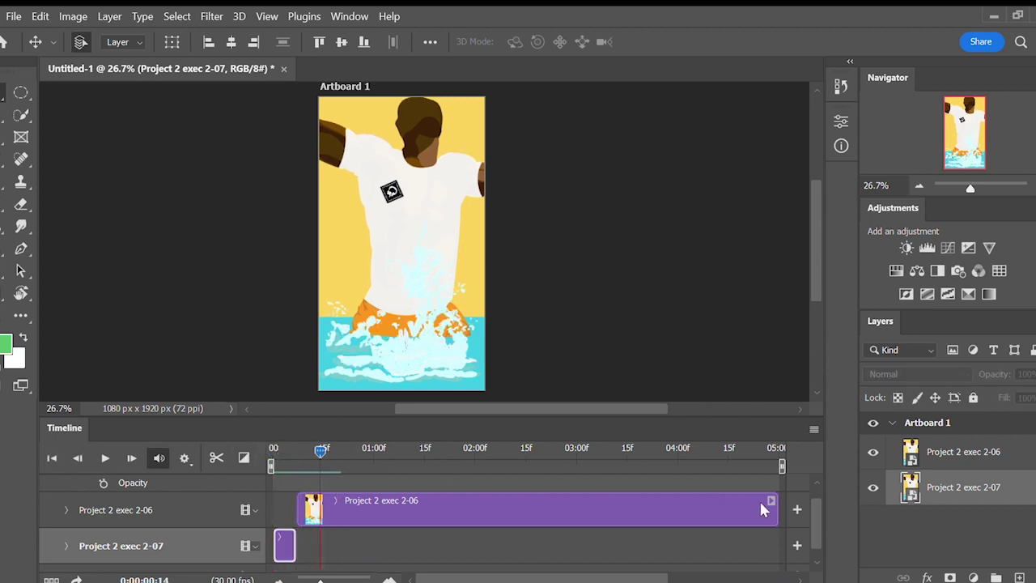
{"action": "left_click_drag", "start_coordinate": [774, 510], "coordinate": [332, 506]}
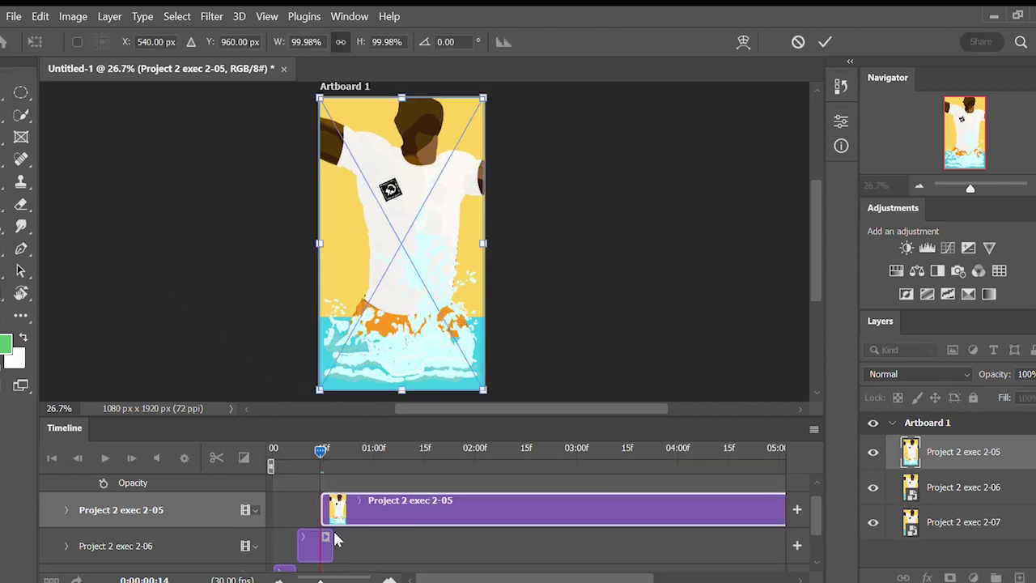
{"action": "left_click_drag", "start_coordinate": [808, 500], "coordinate": [811, 510]}
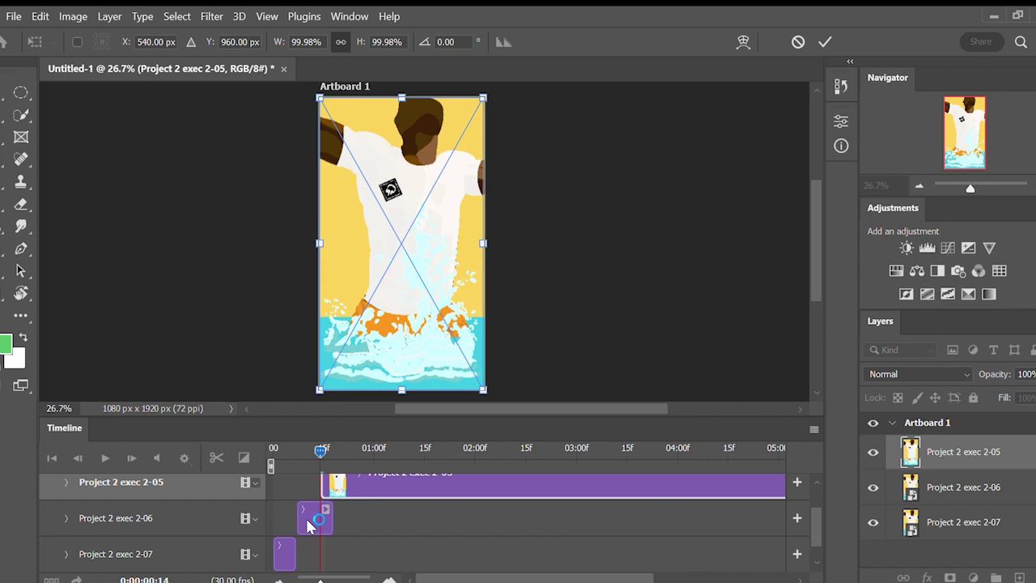
{"action": "key", "text": "Return"}
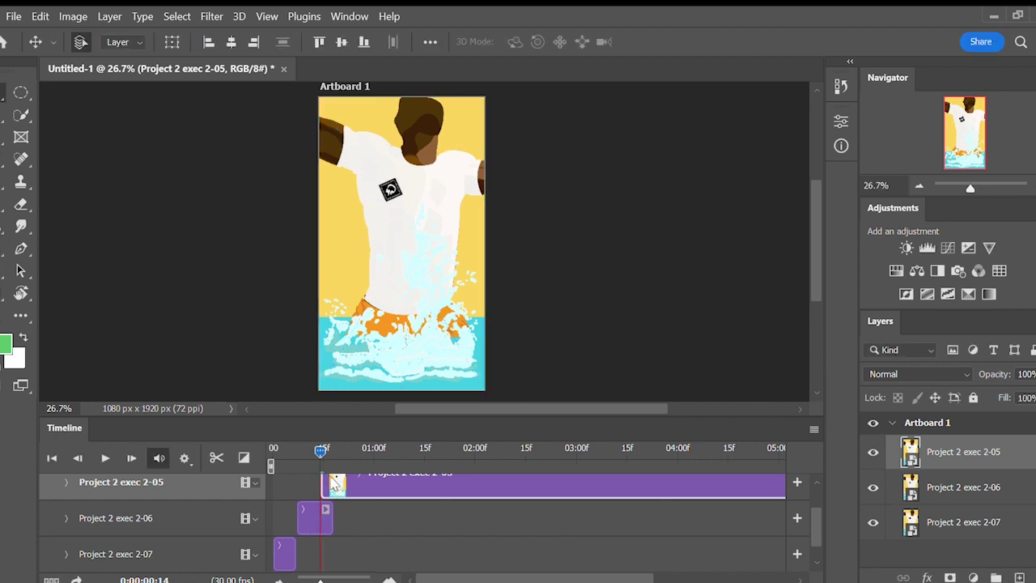
{"action": "left_click", "coordinate": [328, 519]}
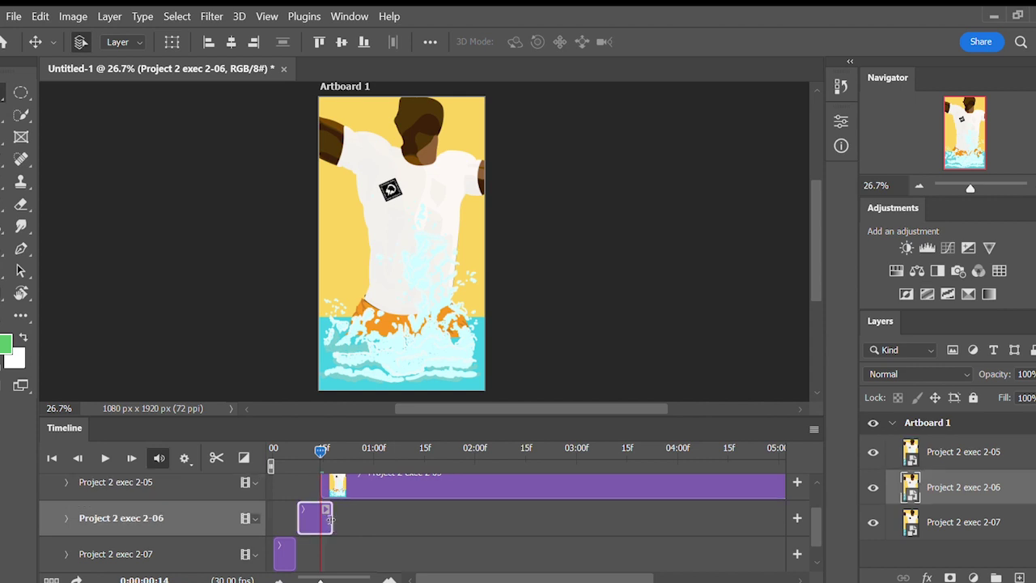
{"action": "left_click_drag", "start_coordinate": [331, 520], "coordinate": [323, 520]}
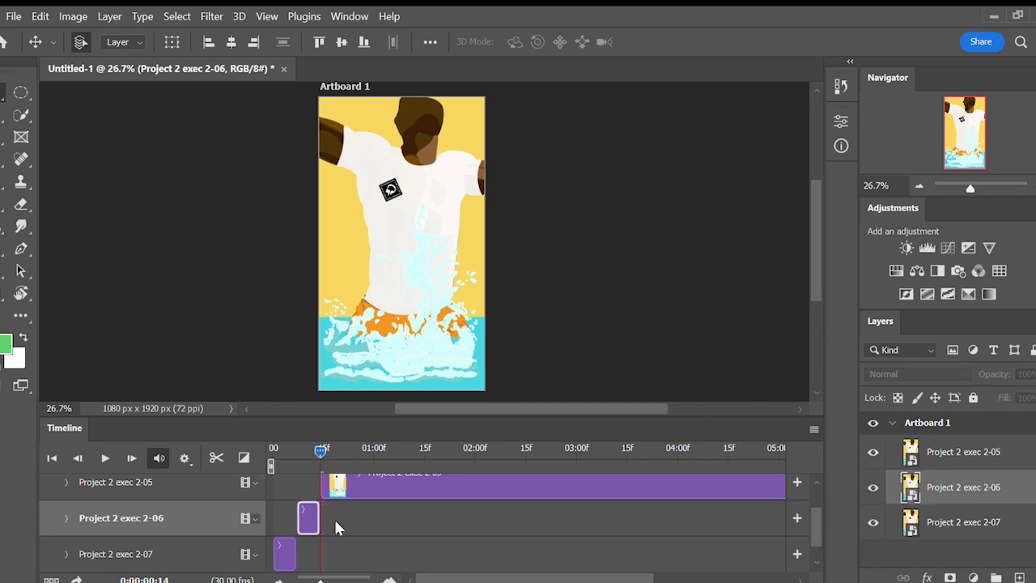
- Shorten the Project 2 exec 2-05 clip so that it ends at about frame 22
{"action": "left_click", "coordinate": [366, 487]}
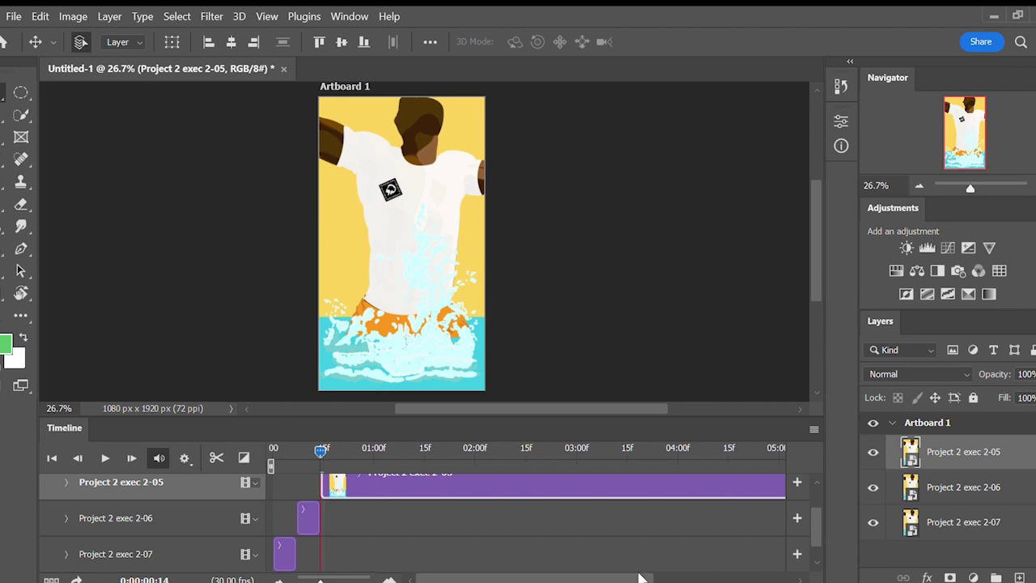
{"action": "left_click_drag", "start_coordinate": [647, 578], "coordinate": [690, 571]}
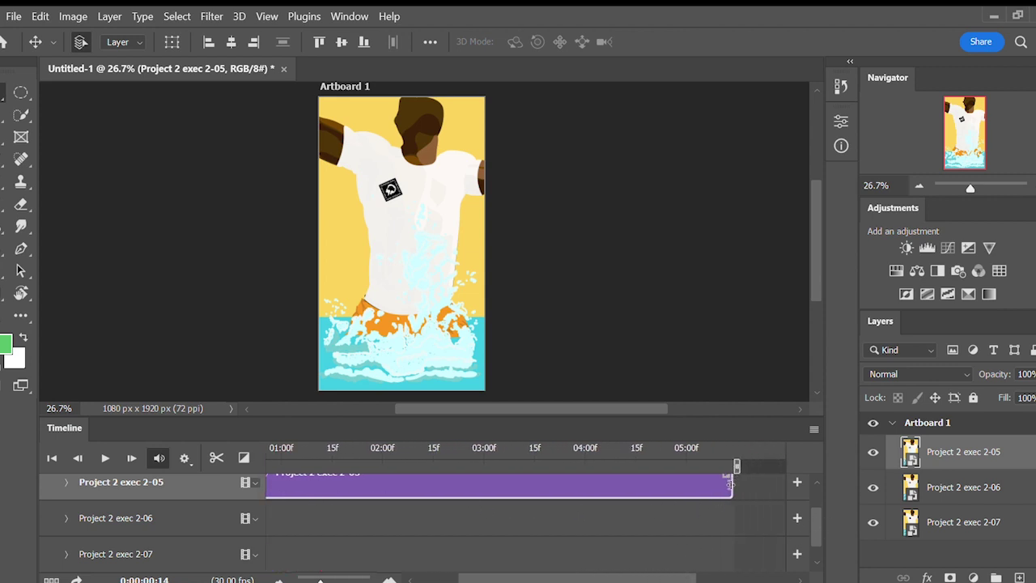
{"action": "left_click_drag", "start_coordinate": [731, 483], "coordinate": [295, 494]}
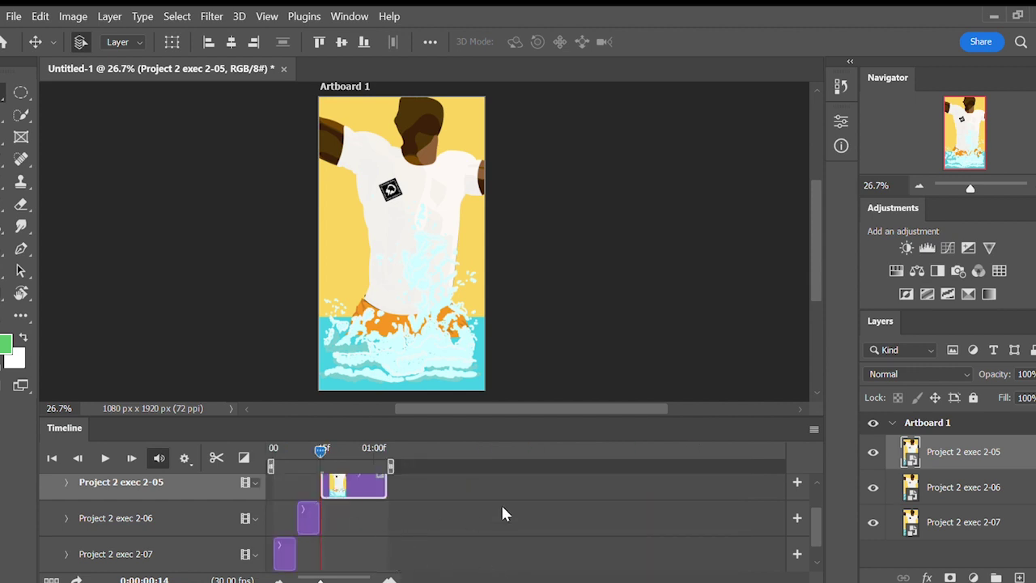
{"action": "scroll", "coordinate": [807, 516], "scroll_direction": "up", "scroll_amount": 1}
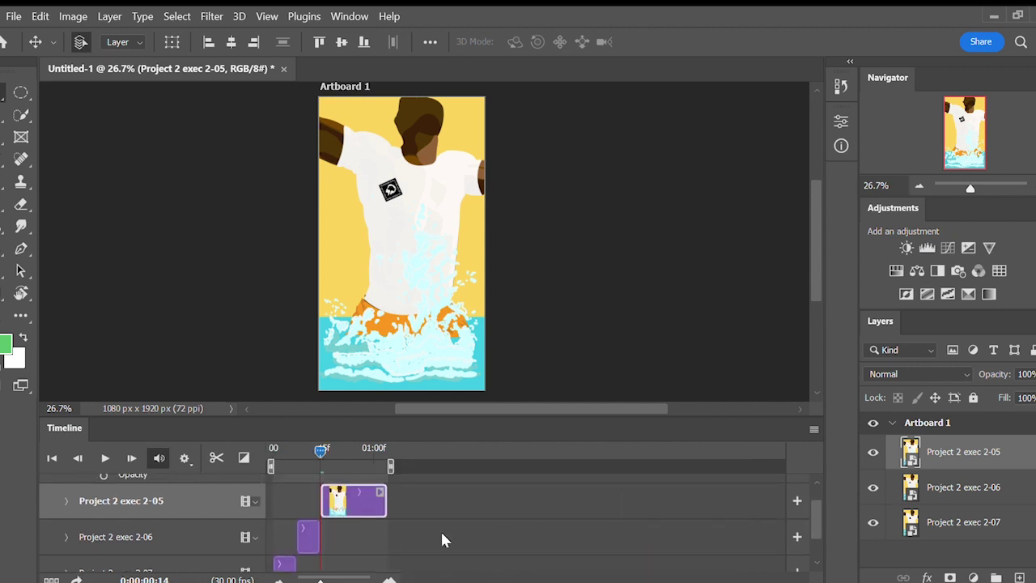
{"action": "left_click_drag", "start_coordinate": [378, 502], "coordinate": [349, 502]}
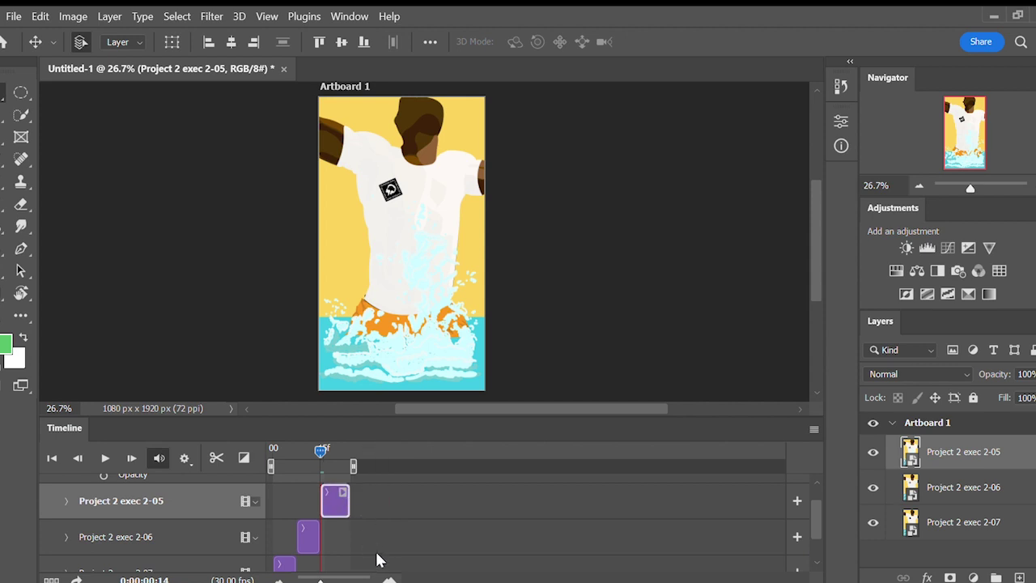
- Place the Project 2 exec 2-04 image on the timeline at frame 22 and commit it at its default size
{"action": "left_click_drag", "start_coordinate": [314, 452], "coordinate": [352, 473]}
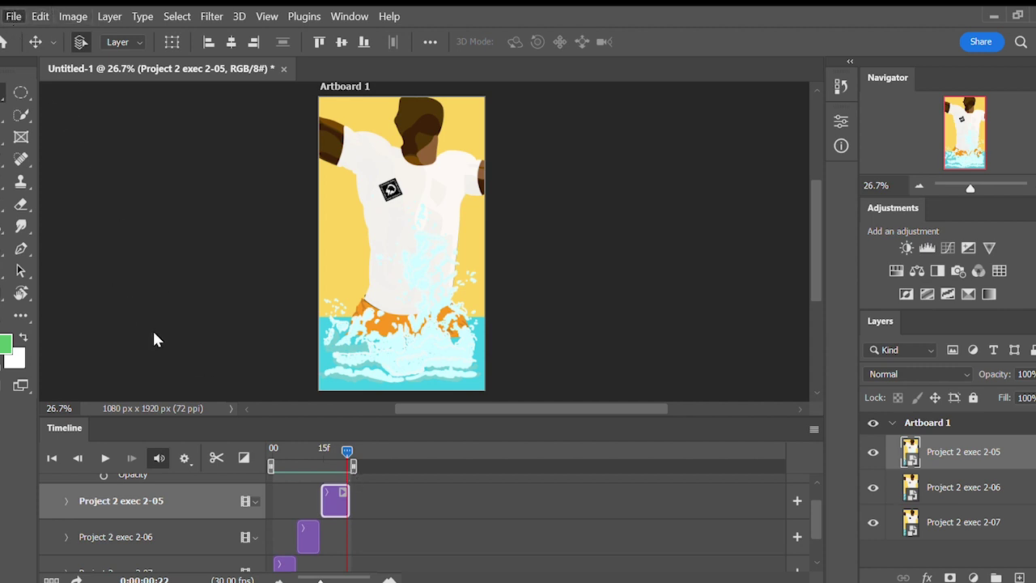
{"action": "key", "text": "alt"}
{"action": "left_click", "coordinate": [392, 385]}
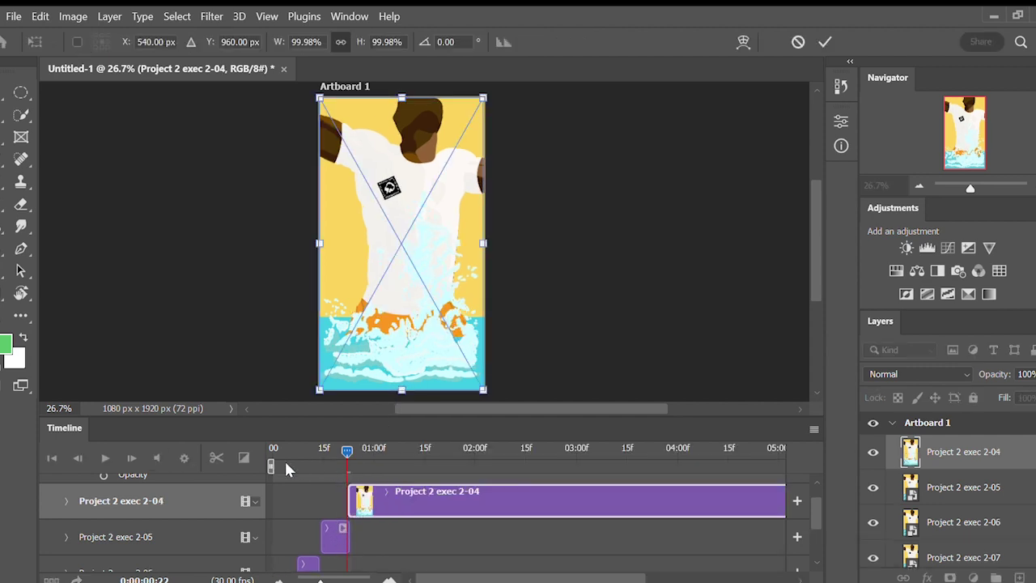
{"action": "key", "text": "Return"}
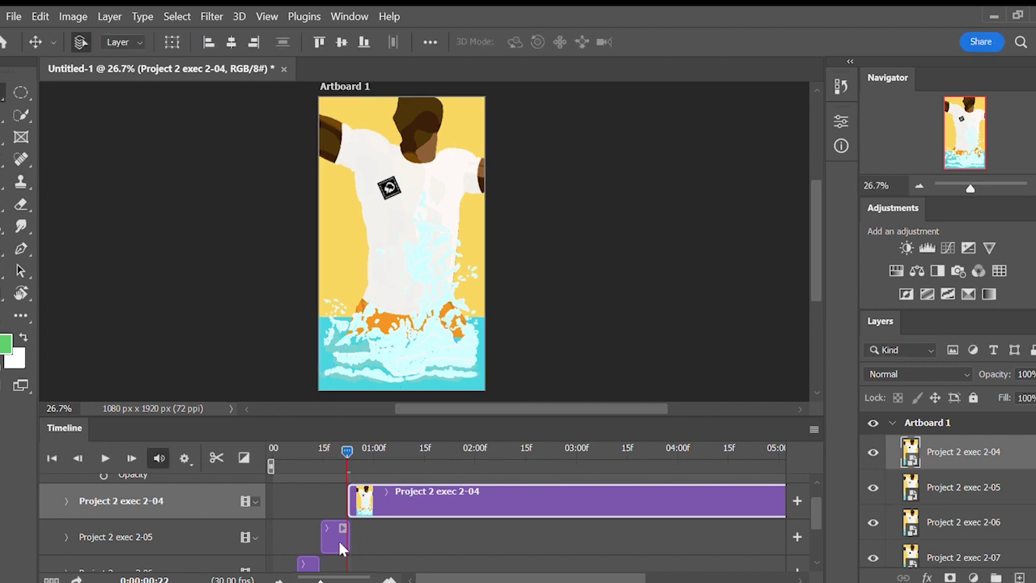
- Trim the end of the Project 2 exec 2-05 clip so it no longer overlaps the Project 2 exec 2-04 clip
{"action": "left_click", "coordinate": [343, 539]}
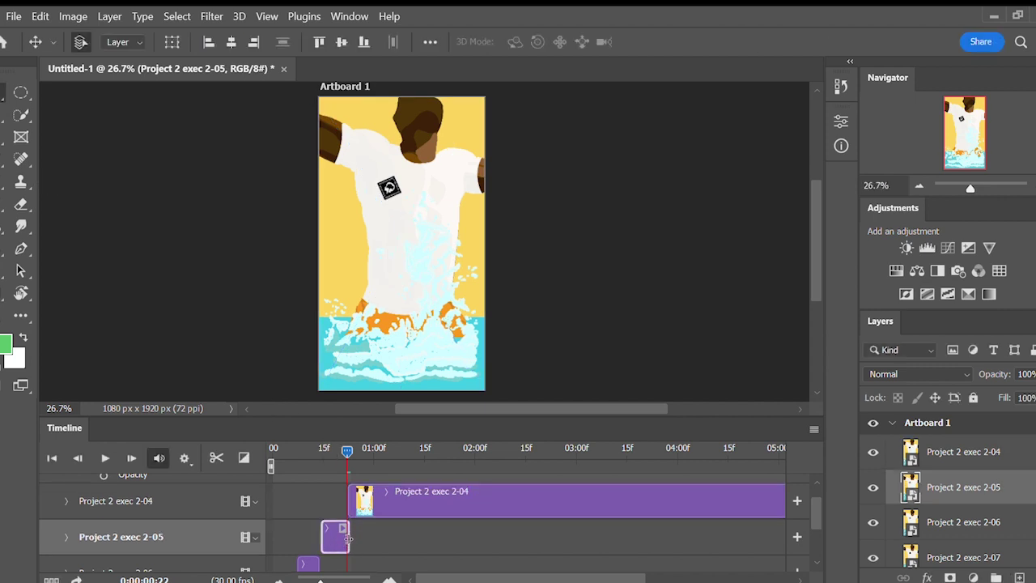
{"action": "left_click_drag", "start_coordinate": [348, 539], "coordinate": [341, 540]}
{"action": "mouse_move", "coordinate": [812, 508]}
{"action": "left_mouse_down"}
{"action": "mouse_move", "coordinate": [814, 528]}
{"action": "mouse_move", "coordinate": [814, 518]}
{"action": "left_mouse_up"}
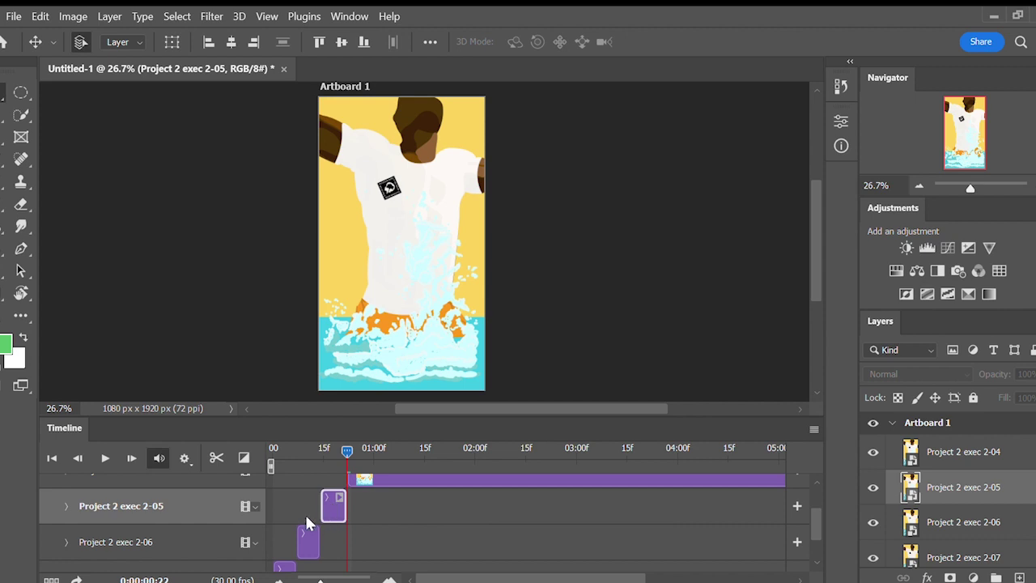
{"action": "left_click", "coordinate": [385, 552]}
- Shorten the Project 2 exec 2-04 clip so that it ends at about 01:00f
{"action": "left_click_drag", "start_coordinate": [815, 522], "coordinate": [811, 498]}
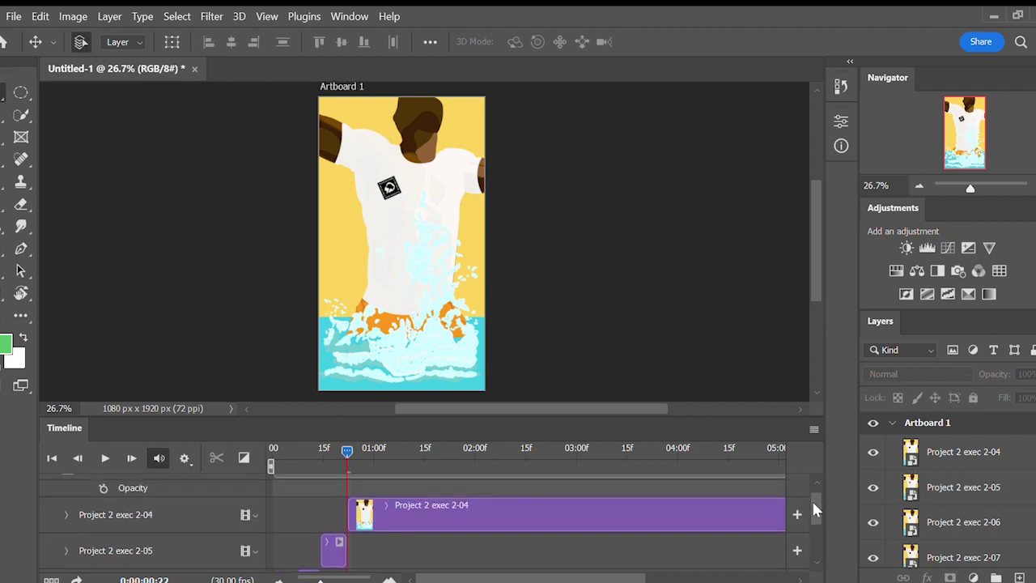
{"action": "left_click", "coordinate": [741, 530]}
{"action": "left_click_drag", "start_coordinate": [625, 577], "coordinate": [691, 570]}
{"action": "left_click_drag", "start_coordinate": [698, 522], "coordinate": [324, 523]}
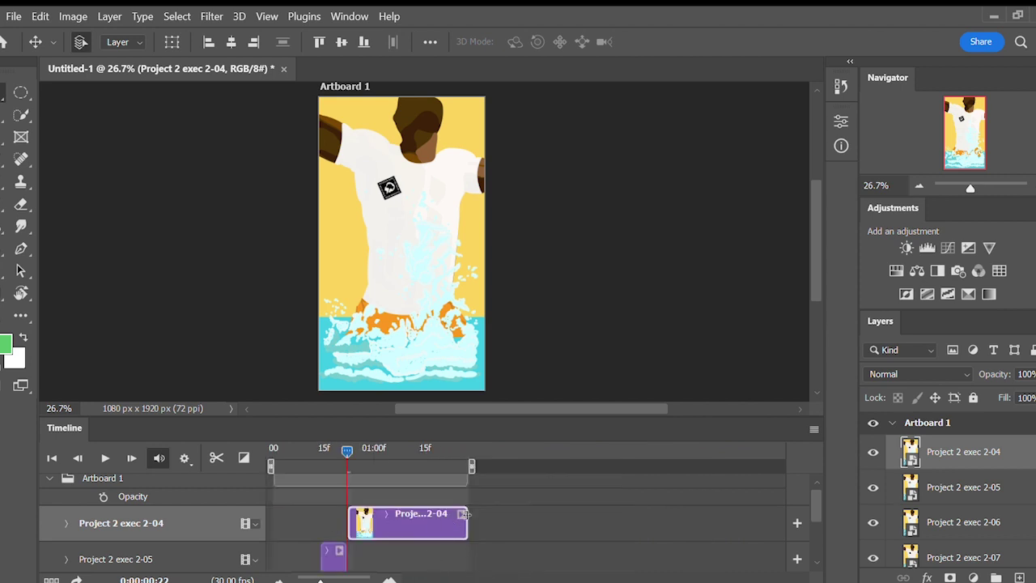
{"action": "left_click_drag", "start_coordinate": [382, 515], "coordinate": [371, 513]}
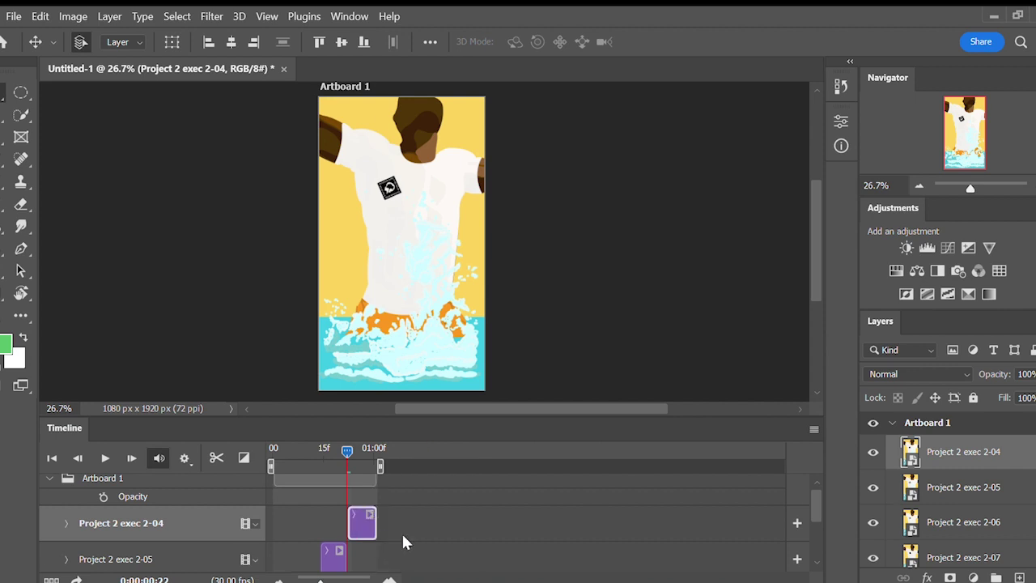
- Place the Project 2 exec 2-02 image on the timeline at 01:00f and commit it at its default size
{"action": "left_click_drag", "start_coordinate": [342, 449], "coordinate": [378, 453]}
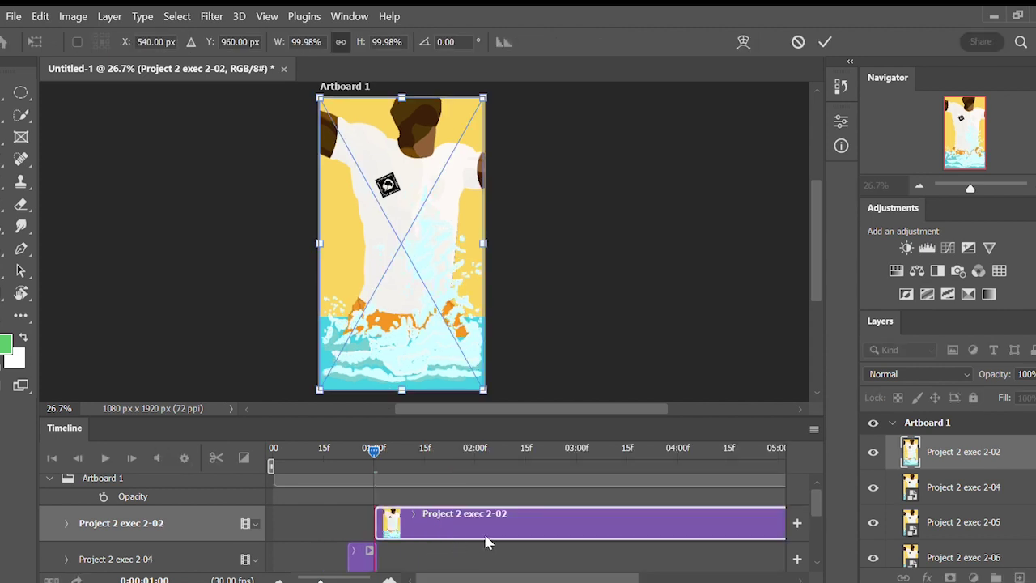
{"action": "left_click_drag", "start_coordinate": [514, 574], "coordinate": [615, 559]}
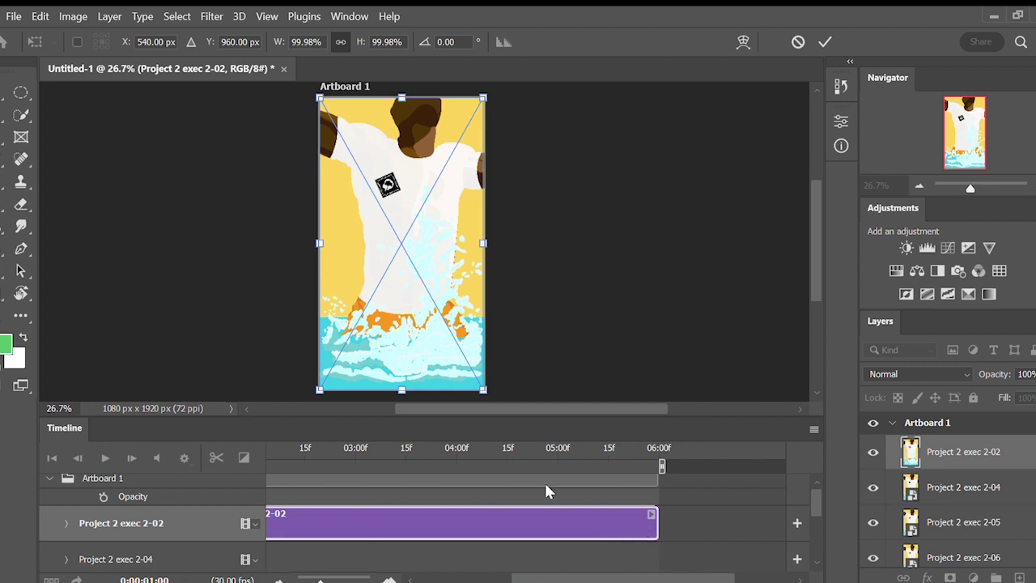
{"action": "left_click", "coordinate": [21, 93]}
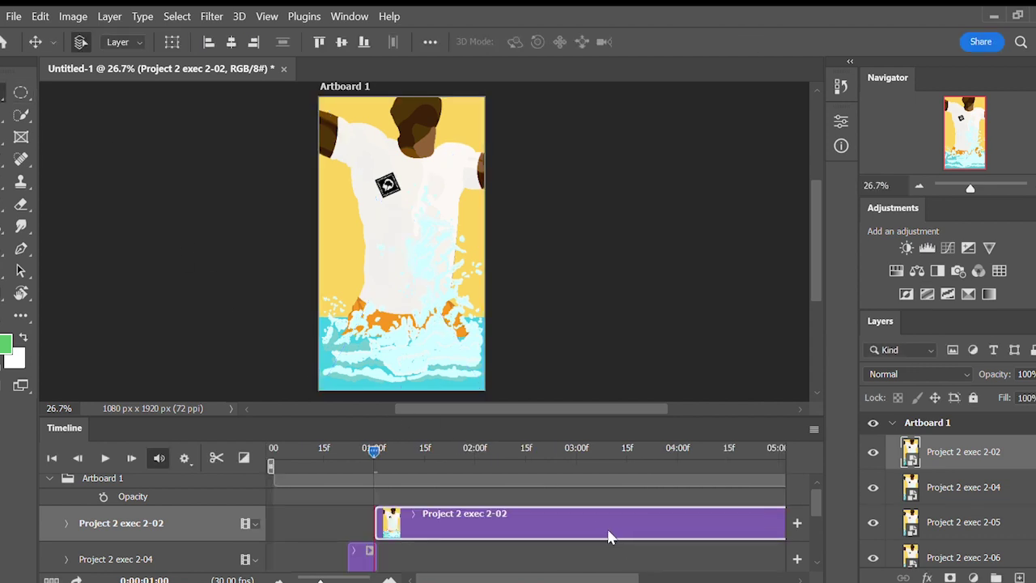
- Shorten the Project 2 exec 2-02 clip so that it ends at about 01:08f
{"action": "left_click_drag", "start_coordinate": [613, 575], "coordinate": [690, 576]}
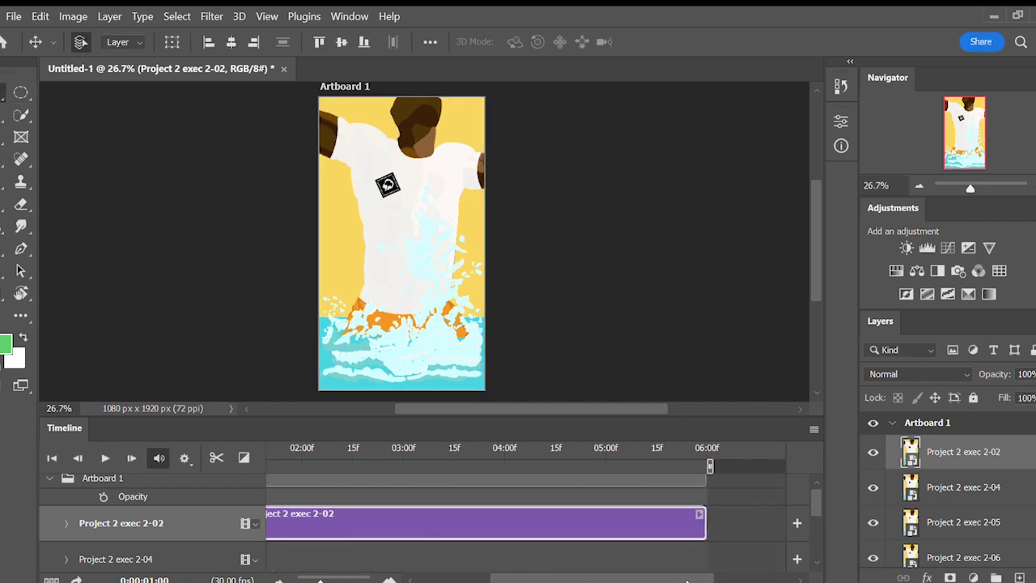
{"action": "left_click_drag", "start_coordinate": [704, 524], "coordinate": [305, 525]}
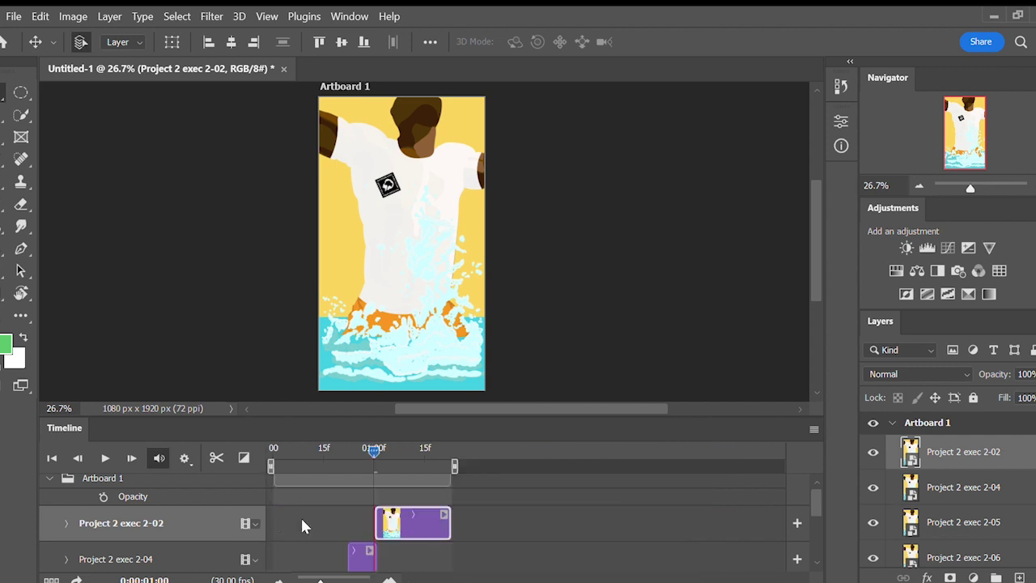
{"action": "left_click_drag", "start_coordinate": [446, 523], "coordinate": [403, 522]}
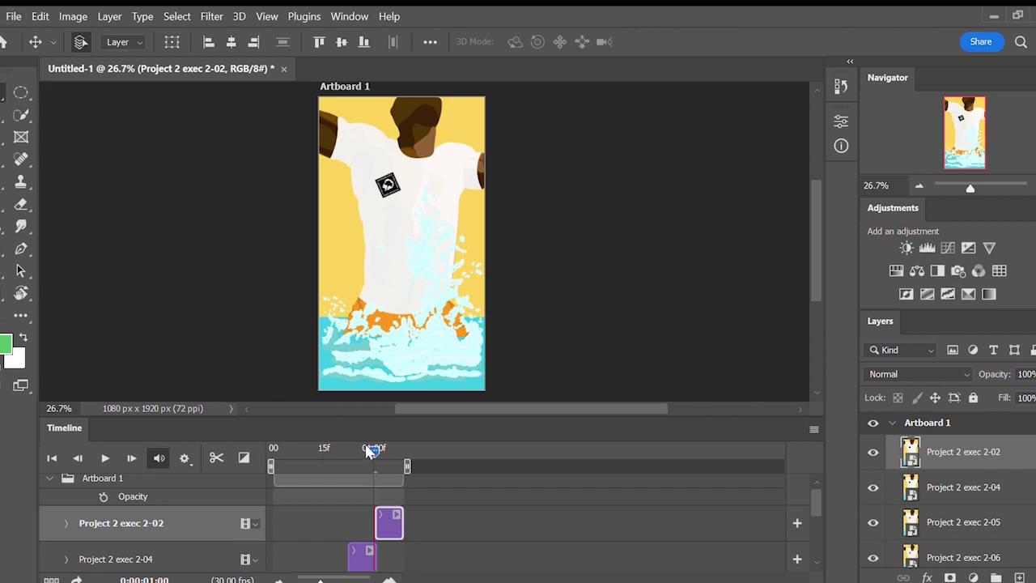
- Place the Project 2 exec 2-01 image on the timeline at 01:08f and commit it at its default size
{"action": "left_click_drag", "start_coordinate": [370, 454], "coordinate": [401, 466]}
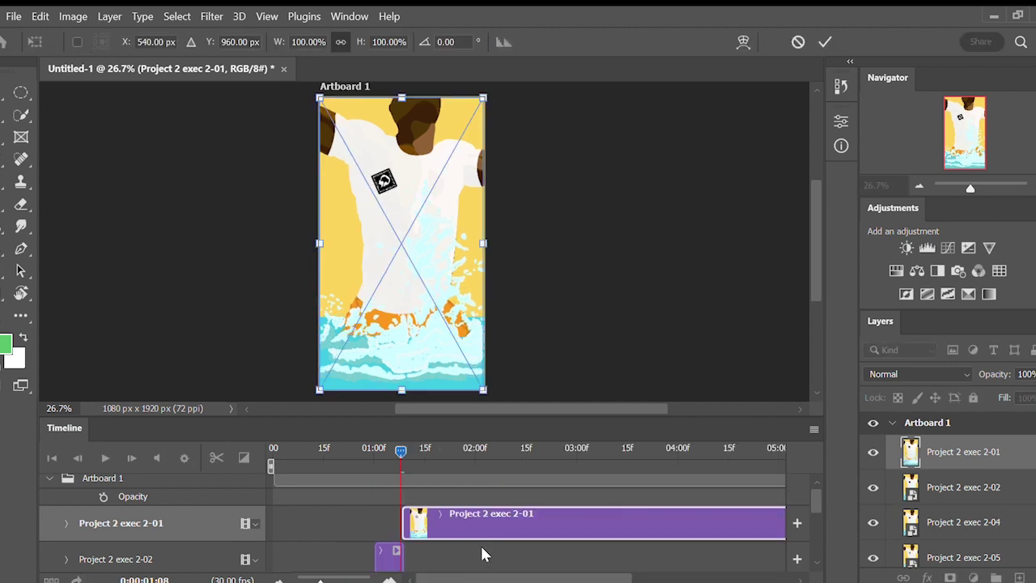
{"action": "left_click_drag", "start_coordinate": [504, 576], "coordinate": [597, 577]}
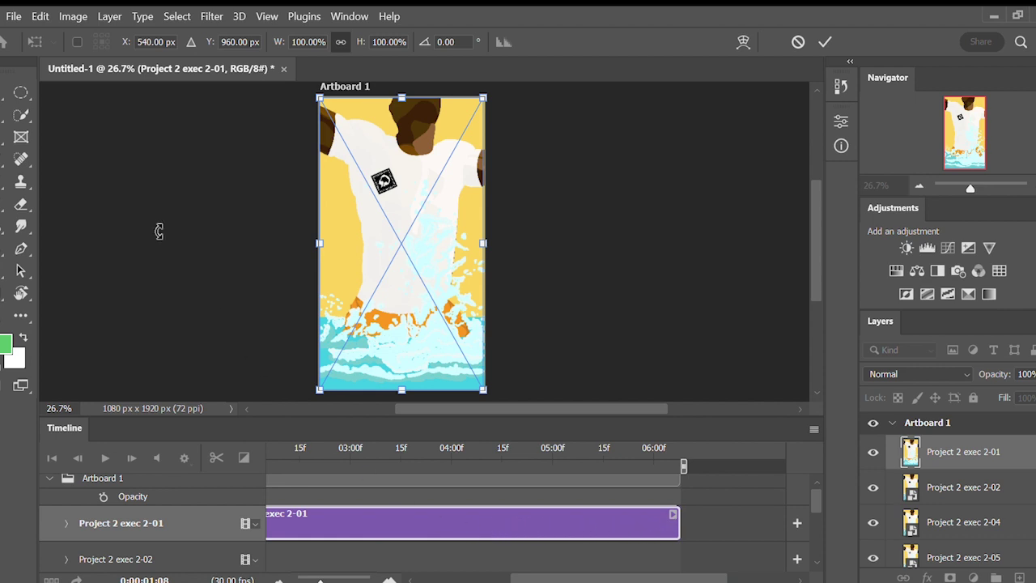
{"action": "key", "text": "Return"}
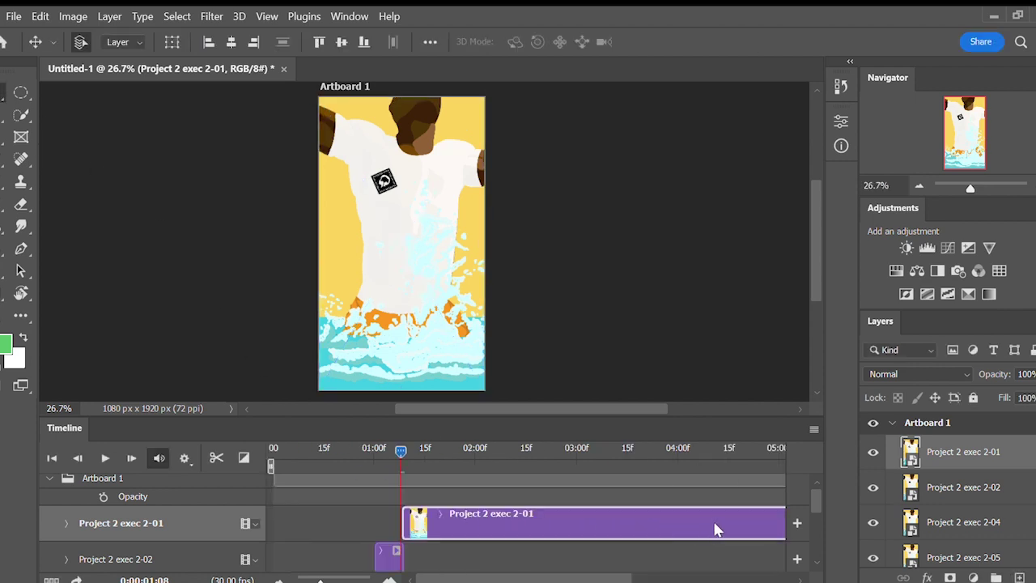
- Shorten the Project 2 exec 2-01 clip so that it ends at about 01:16f
{"action": "left_click_drag", "start_coordinate": [615, 576], "coordinate": [702, 576]}
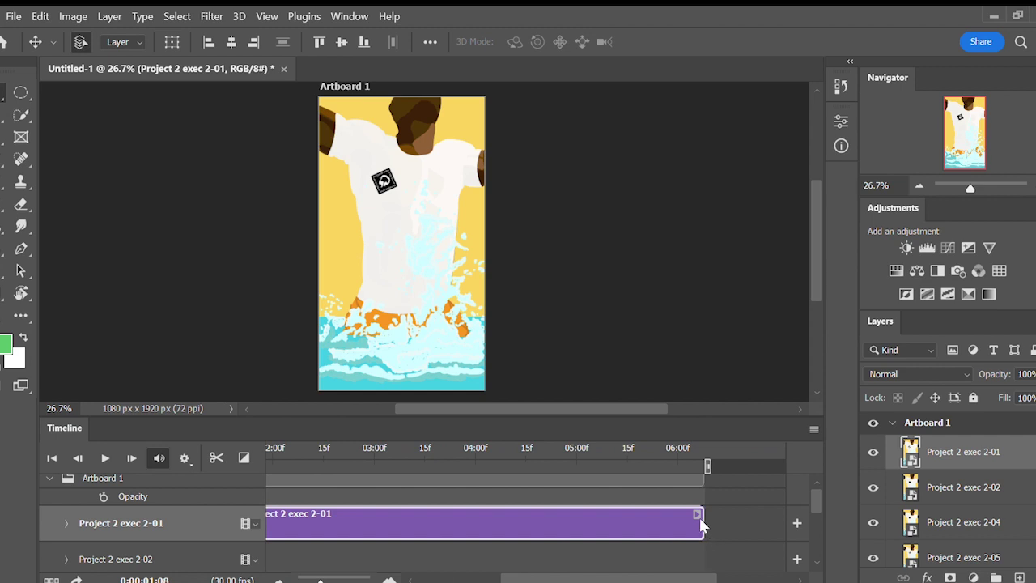
{"action": "left_click_drag", "start_coordinate": [701, 523], "coordinate": [264, 518]}
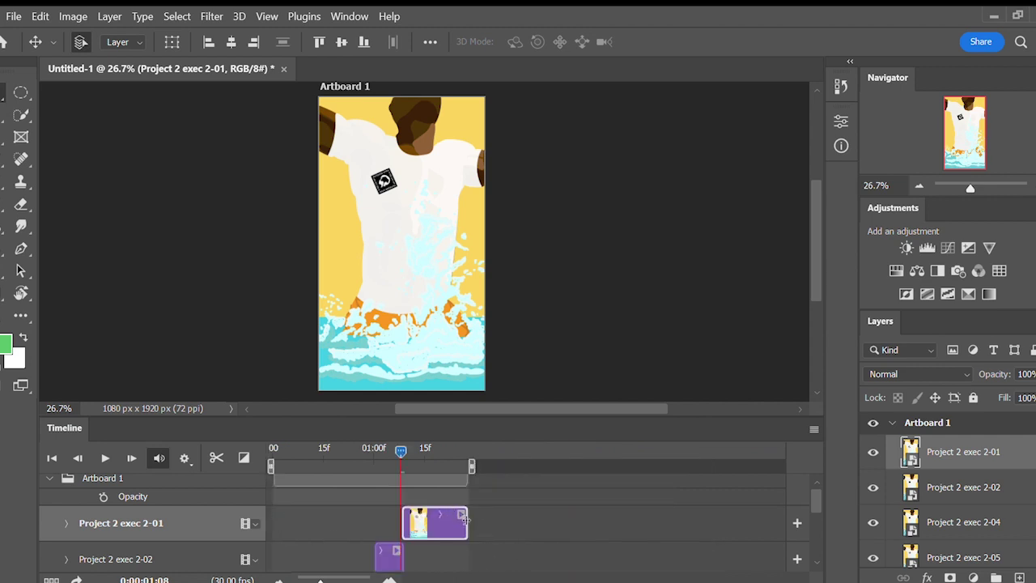
{"action": "left_click_drag", "start_coordinate": [460, 522], "coordinate": [430, 522]}
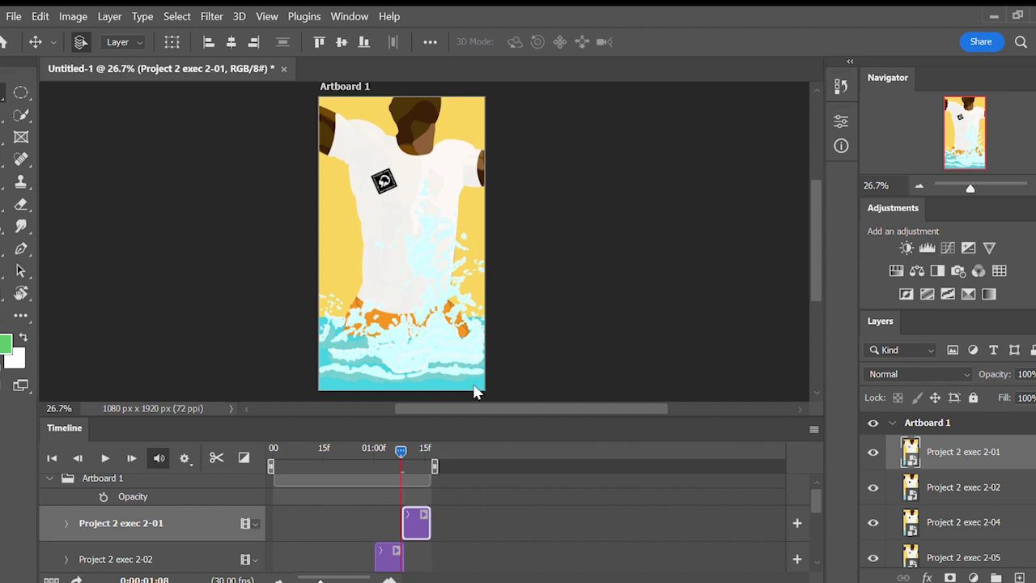
- Place the Project 2 exec 2-03 image on the timeline at 01:16f and commit it at its default size
{"action": "left_click_drag", "start_coordinate": [397, 454], "coordinate": [429, 461]}
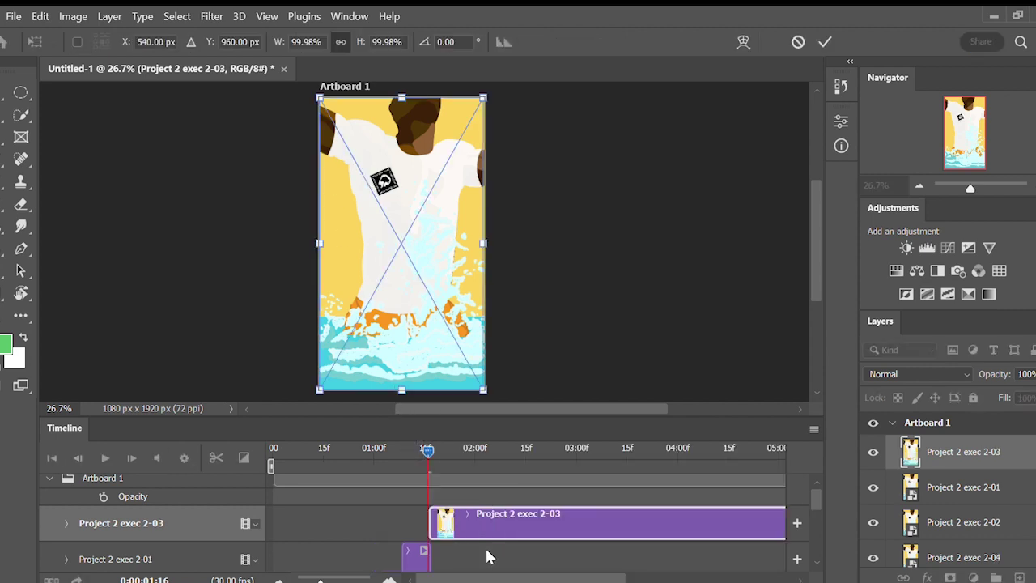
{"action": "key", "text": "Return"}
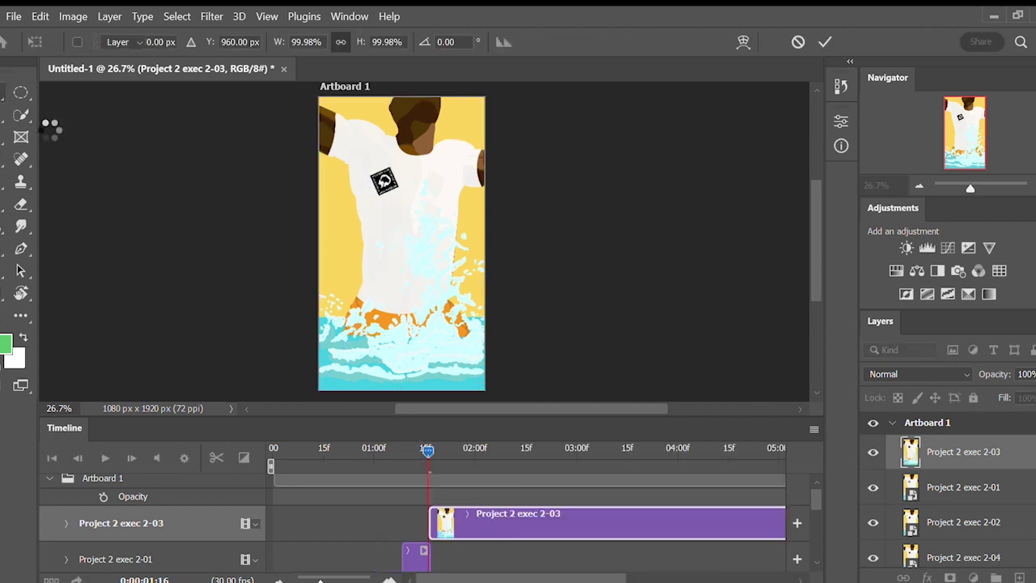
- Shorten the Project 2 exec 2-03 clip so that it ends at about 01:24f
{"action": "left_click_drag", "start_coordinate": [535, 576], "coordinate": [624, 576]}
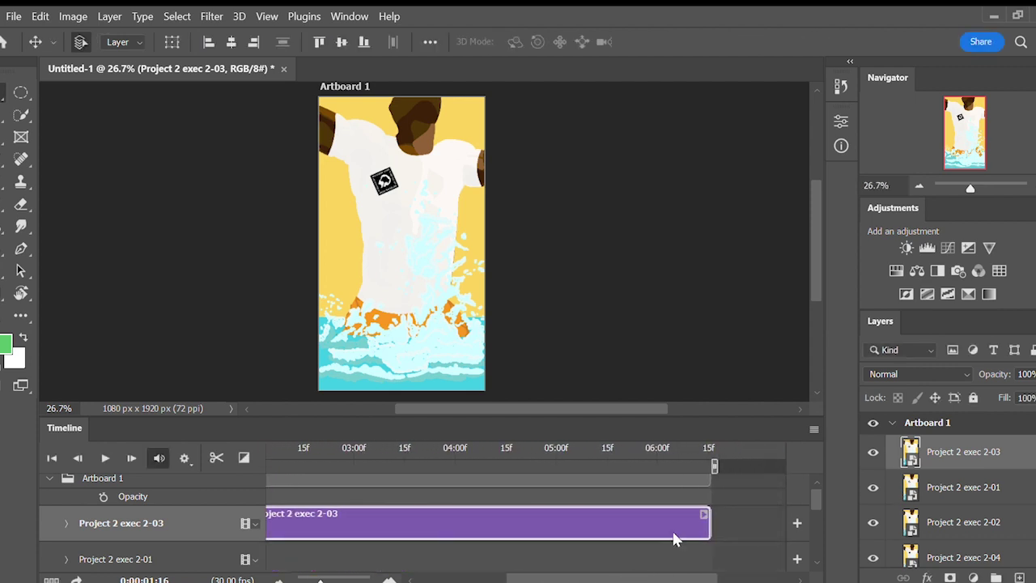
{"action": "left_click_drag", "start_coordinate": [708, 522], "coordinate": [327, 518]}
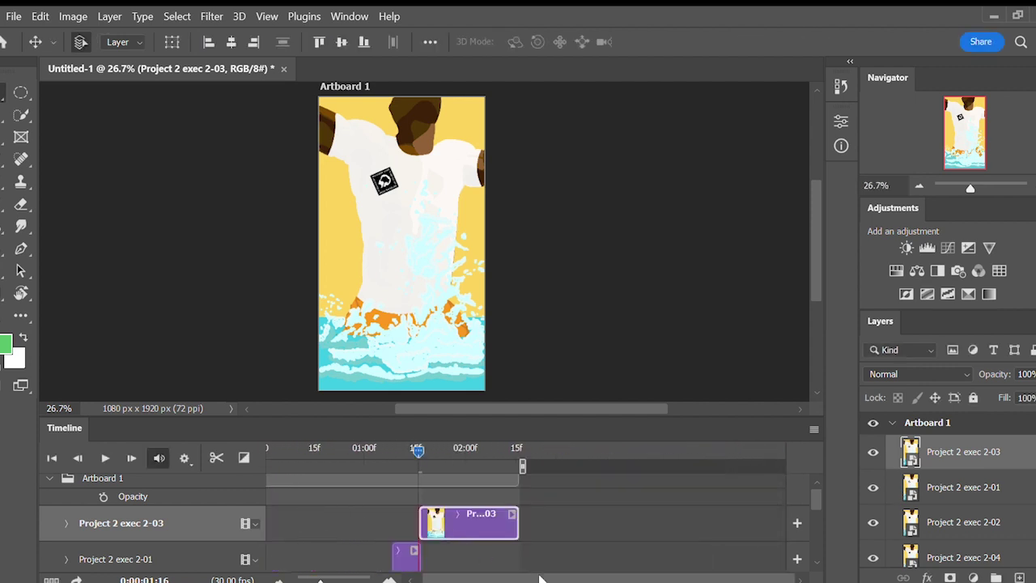
{"action": "left_click_drag", "start_coordinate": [513, 518], "coordinate": [443, 526]}
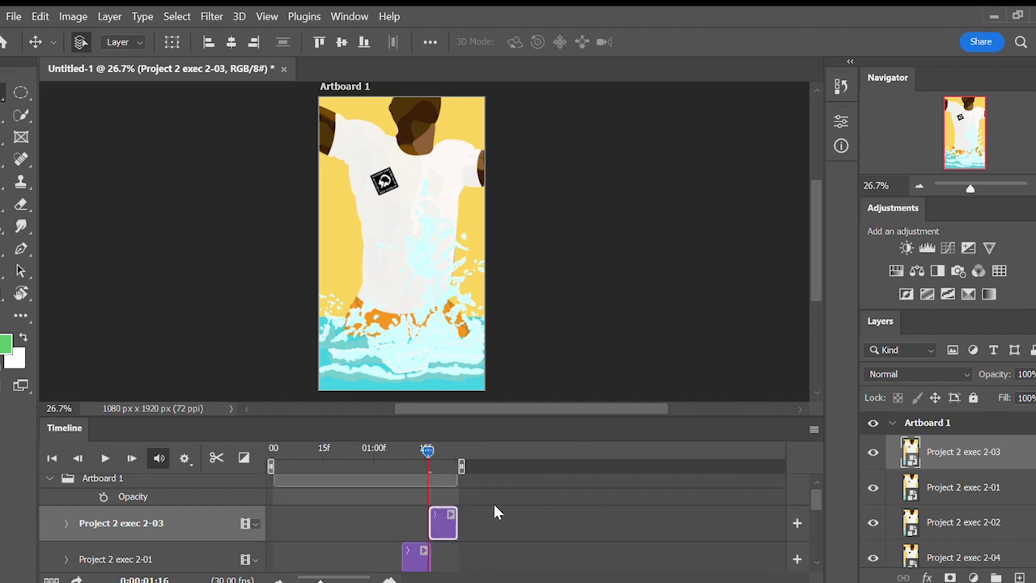
- Scrub back through the clip sequence to the start of the timeline and play the animation
{"action": "scroll", "coordinate": [813, 497], "scroll_direction": "down", "scroll_amount": 1}
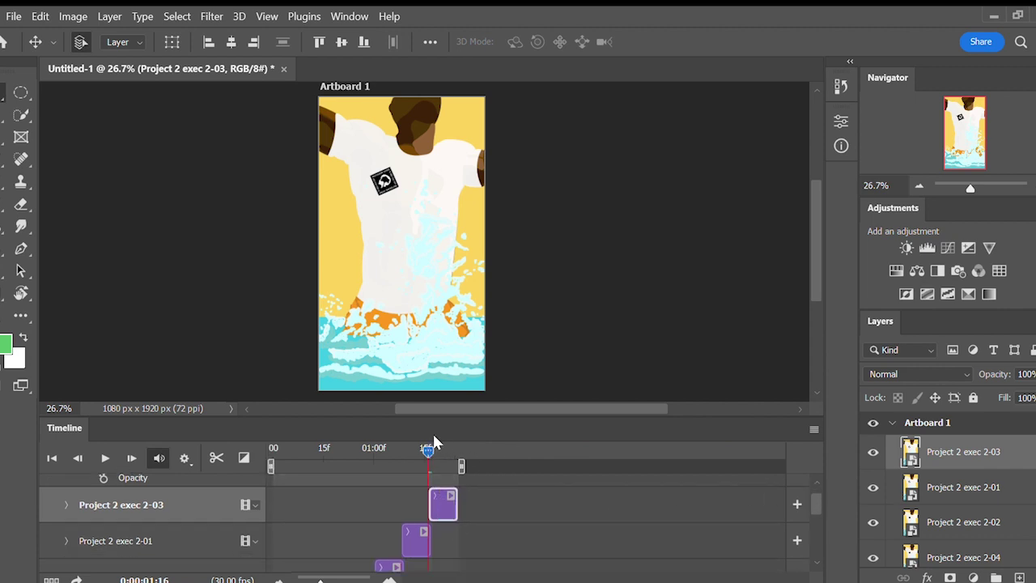
{"action": "left_click_drag", "start_coordinate": [428, 448], "coordinate": [332, 553]}
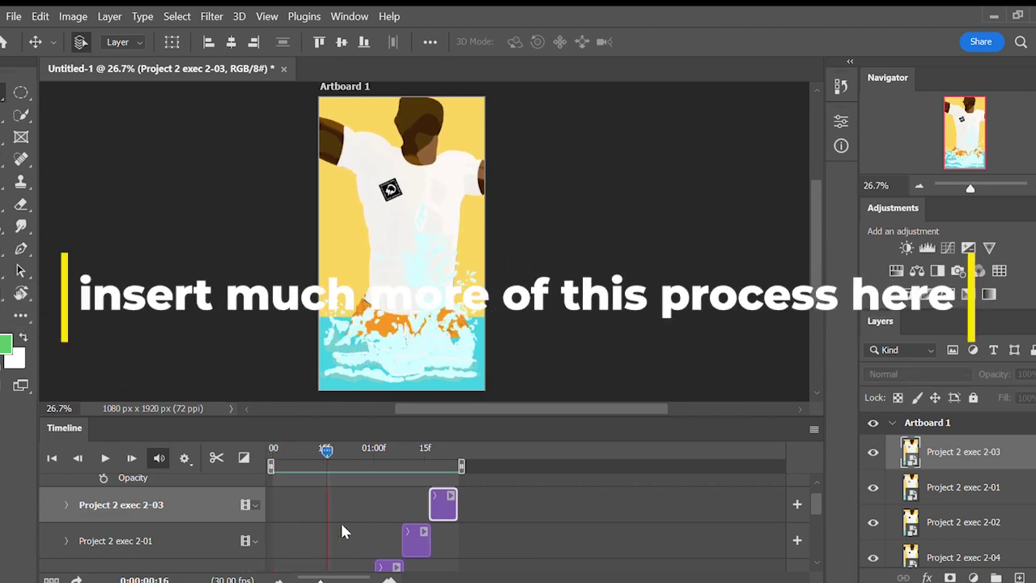
{"action": "left_click_drag", "start_coordinate": [325, 455], "coordinate": [249, 456]}
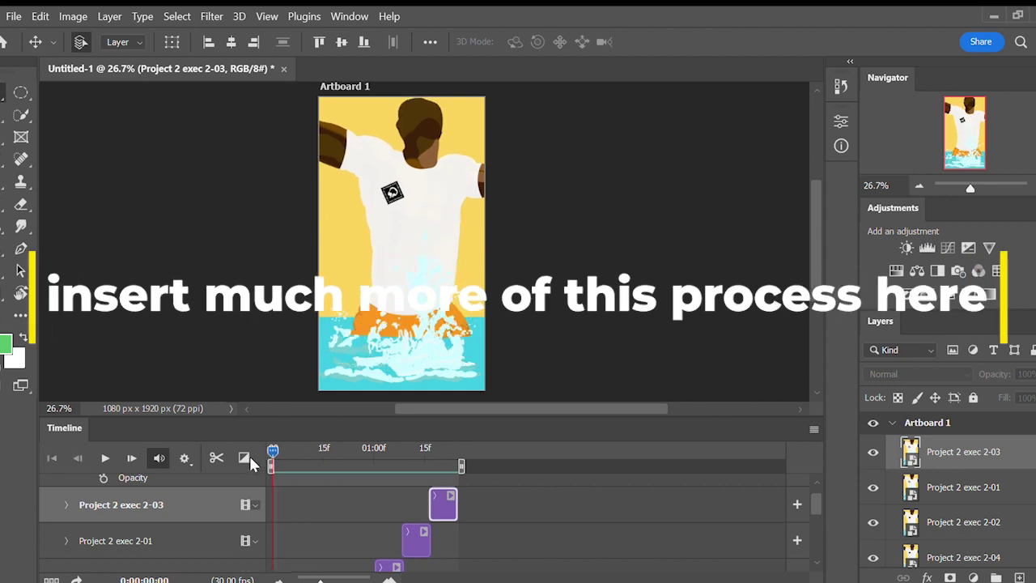
{"action": "left_click", "coordinate": [108, 457]}
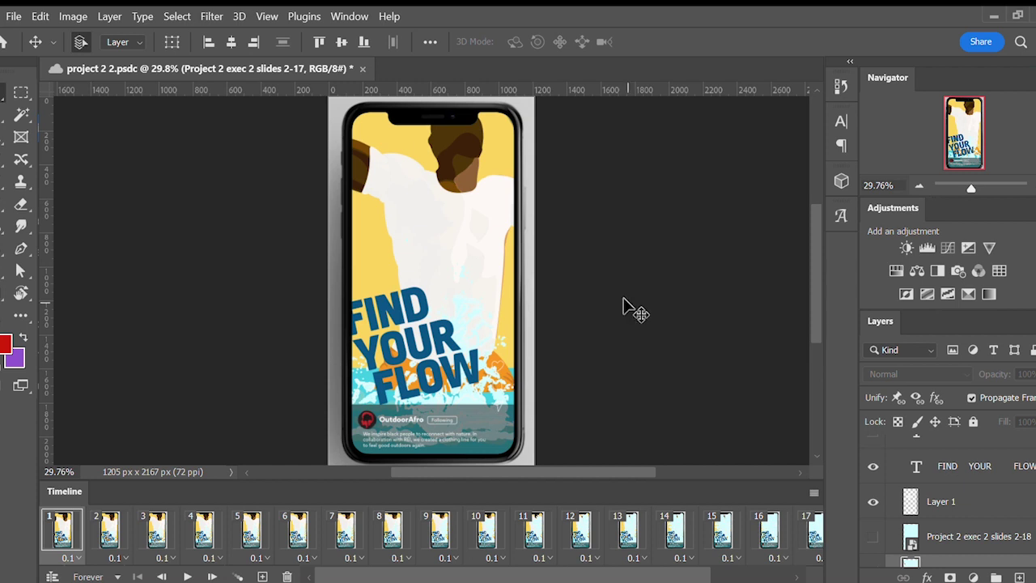
- Preview the finished frame animation in project 2 2.psdc, stop playback, and examine the delays of its final frames
{"action": "left_click", "coordinate": [192, 576]}
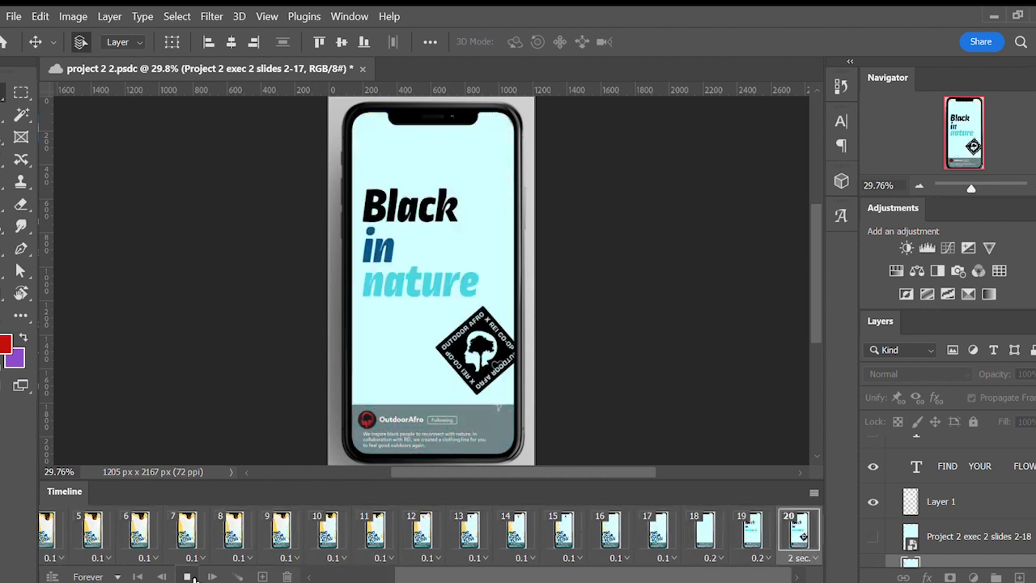
{"action": "left_click", "coordinate": [193, 578]}
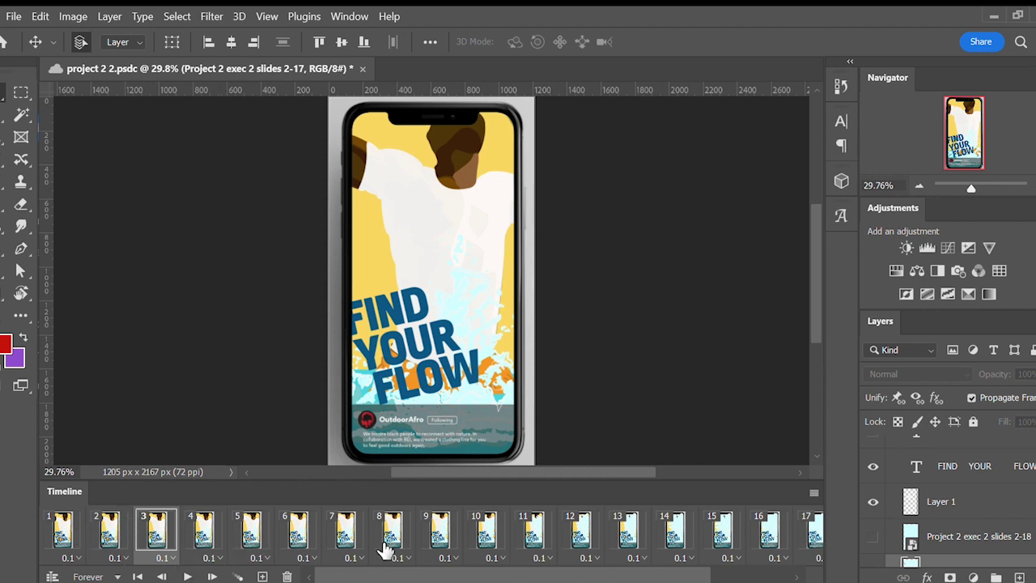
{"action": "left_click_drag", "start_coordinate": [593, 572], "coordinate": [699, 571]}
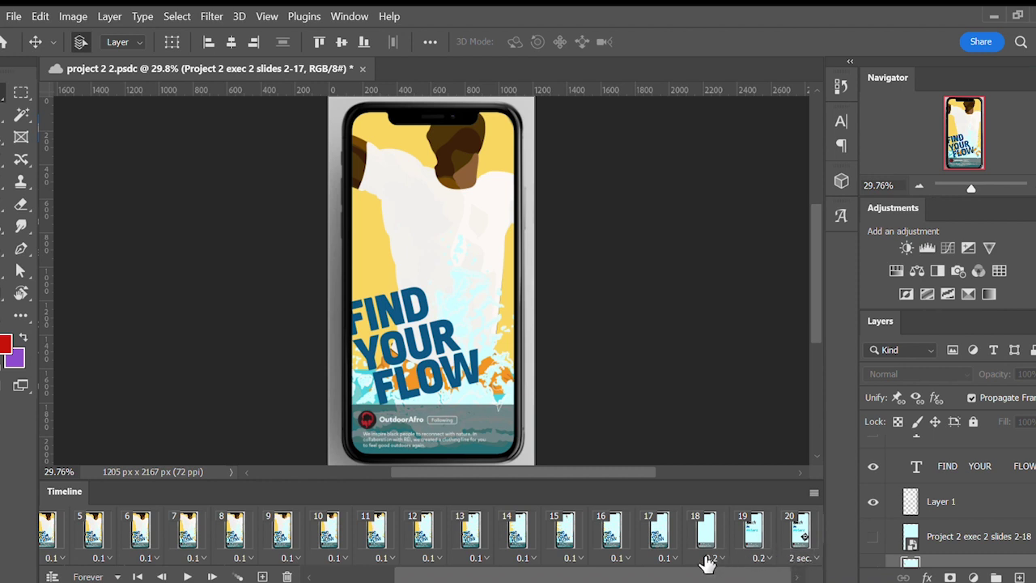